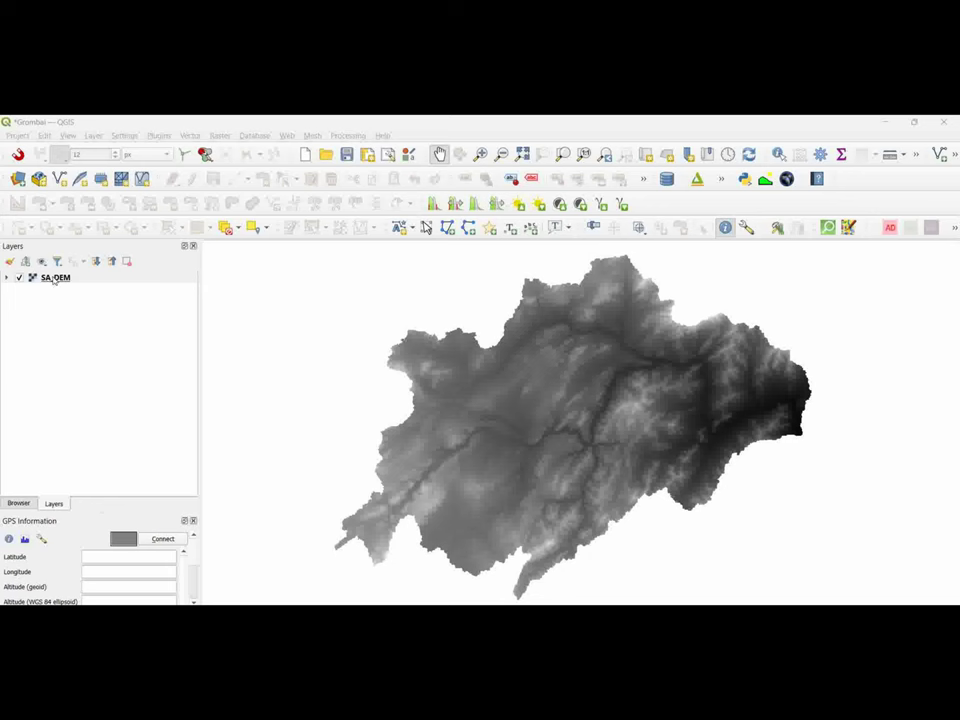
- Start a new colour ramp of type Catalog: cpt-city in SA_DEM's symbology properties
right_click(54, 280)
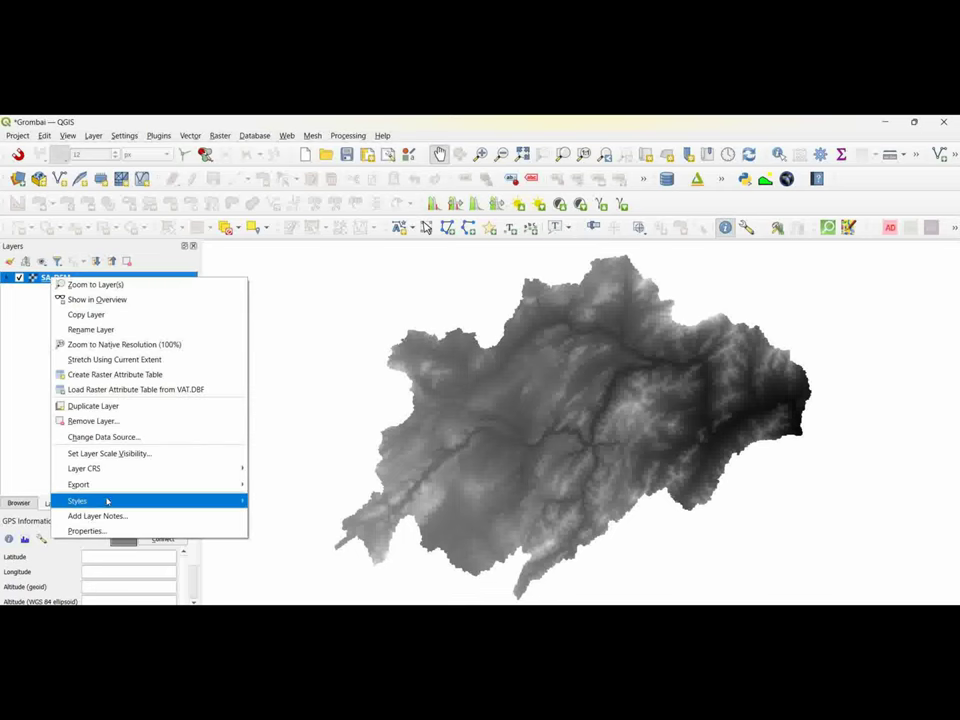
left_click(103, 528)
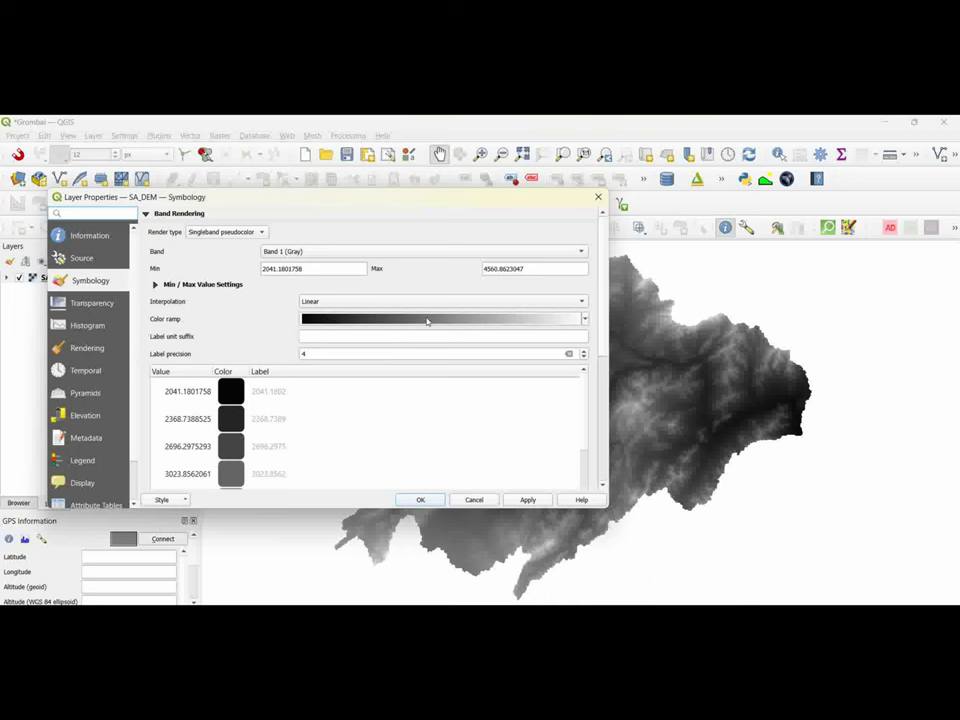
left_click(586, 320)
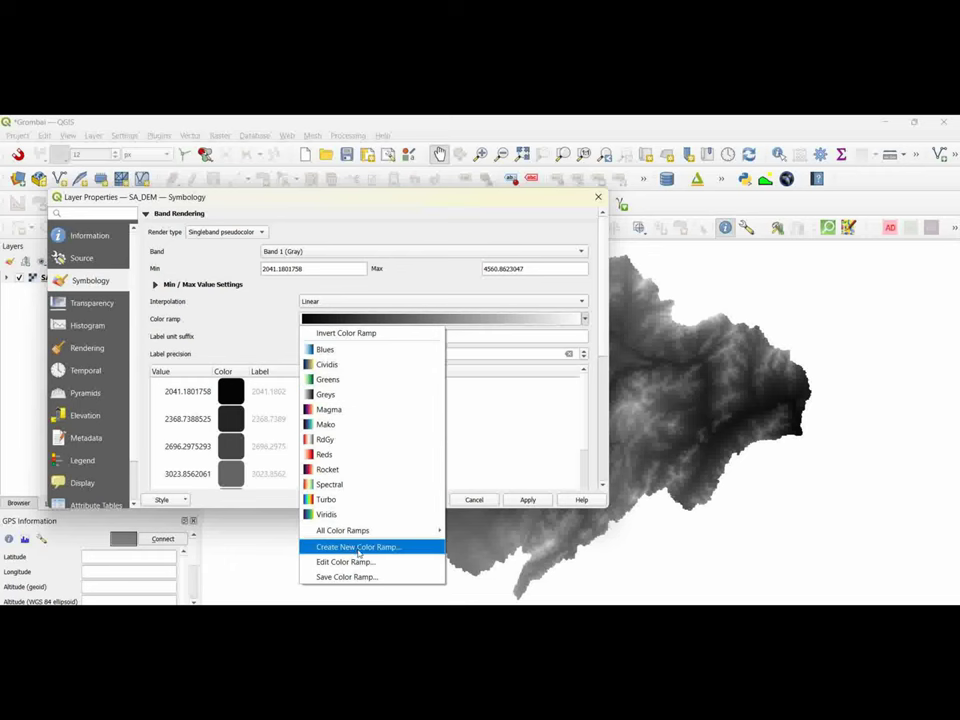
left_click(359, 553)
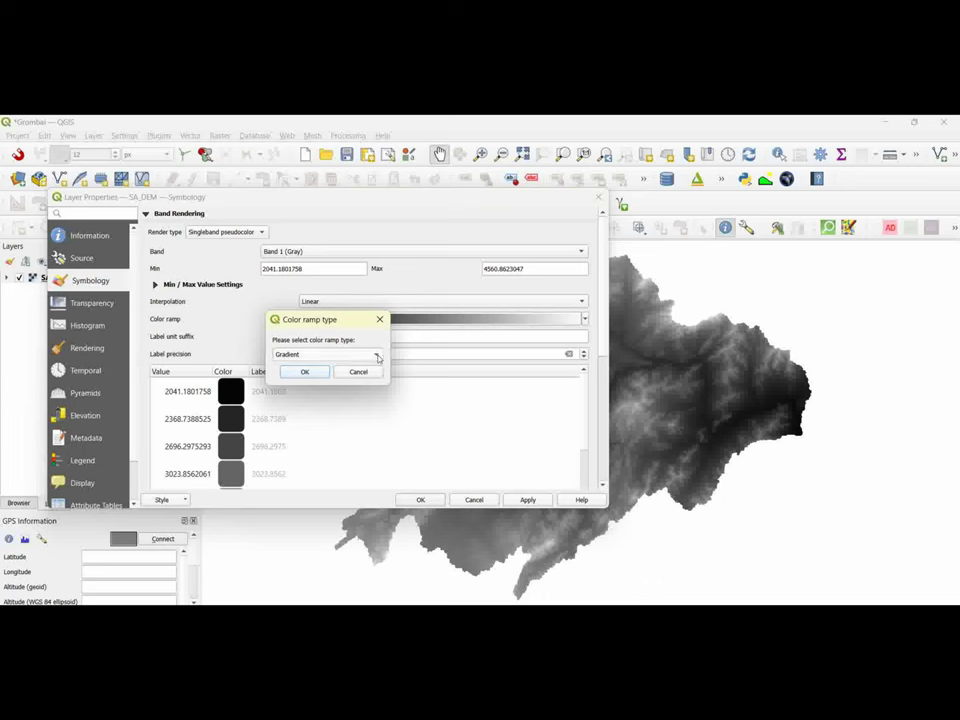
left_click(377, 357)
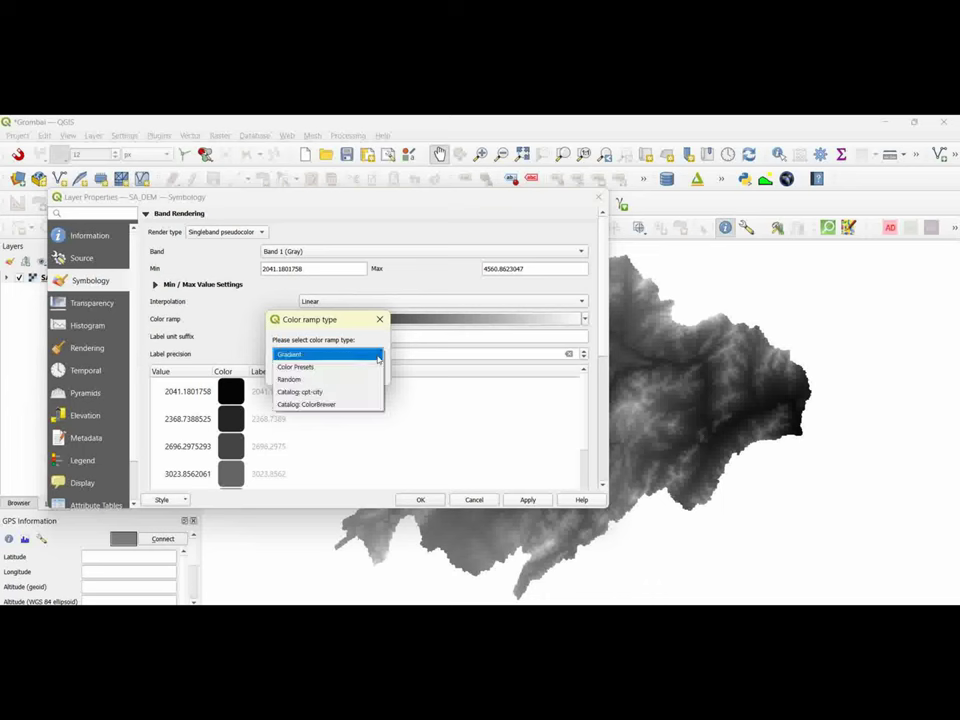
left_click(325, 395)
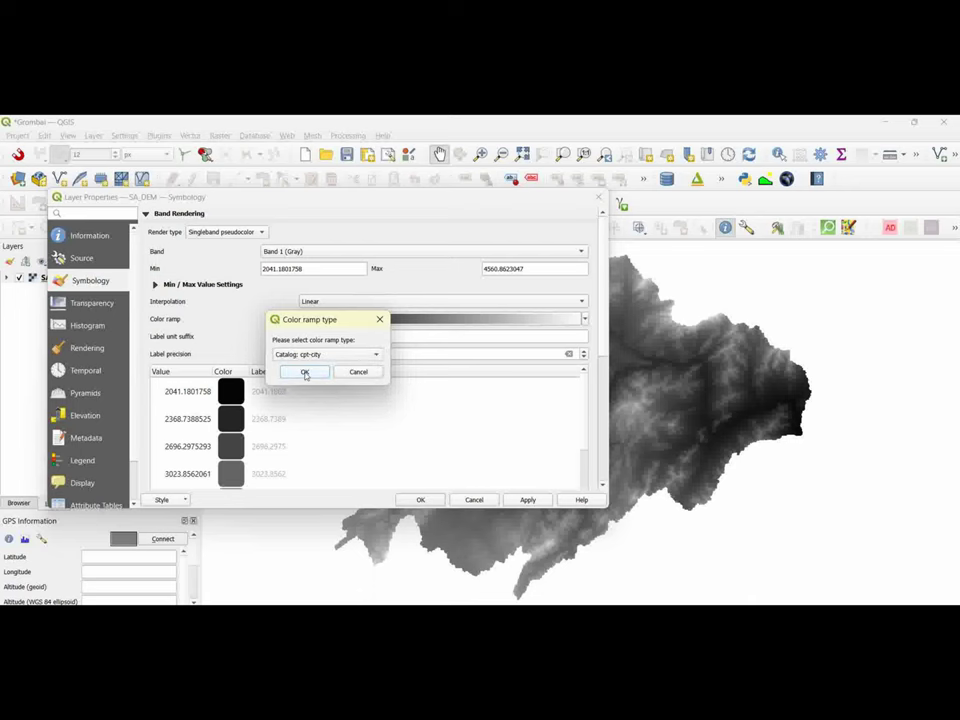
- Choose the QGIS ryb red-yellow-blue palette from cpt-city as the ramp
left_click(305, 373)
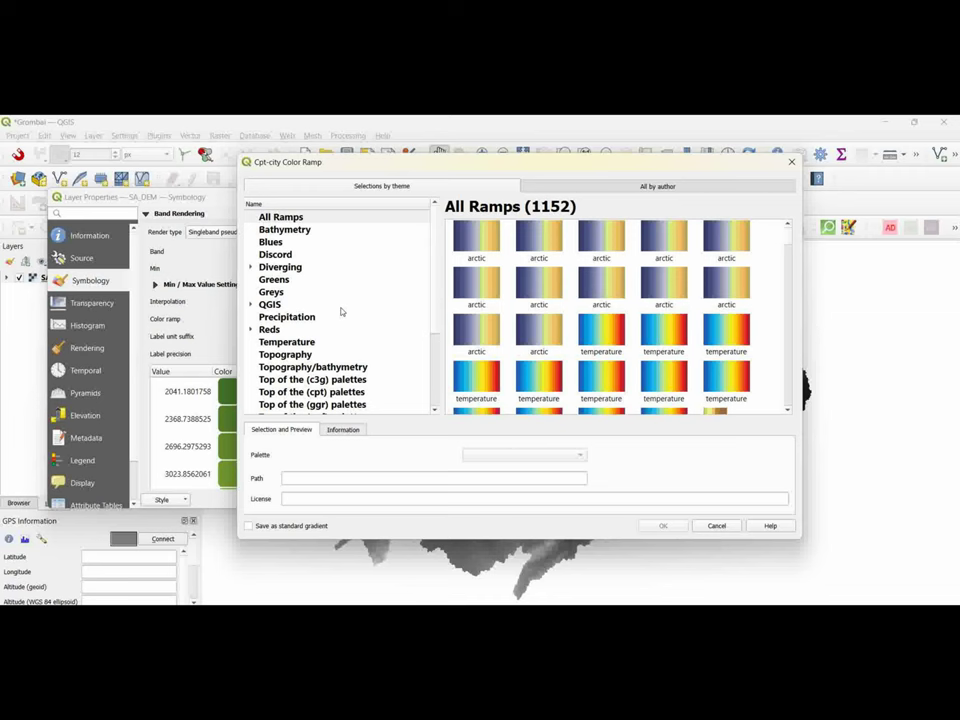
left_click(270, 306)
scroll(552, 350, "down", 5)
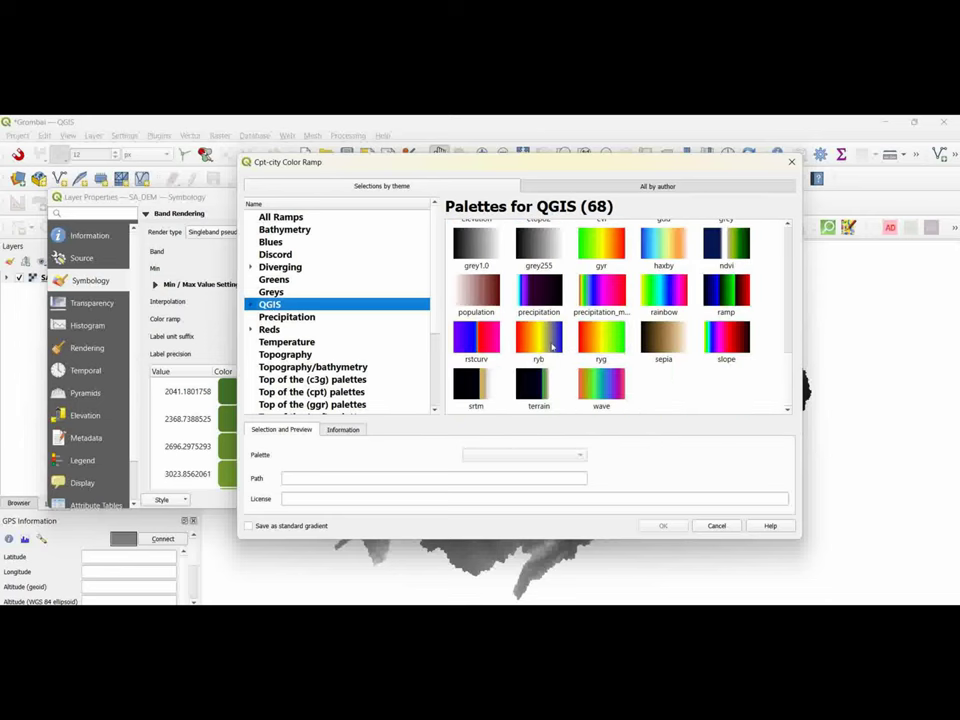
left_click(542, 347)
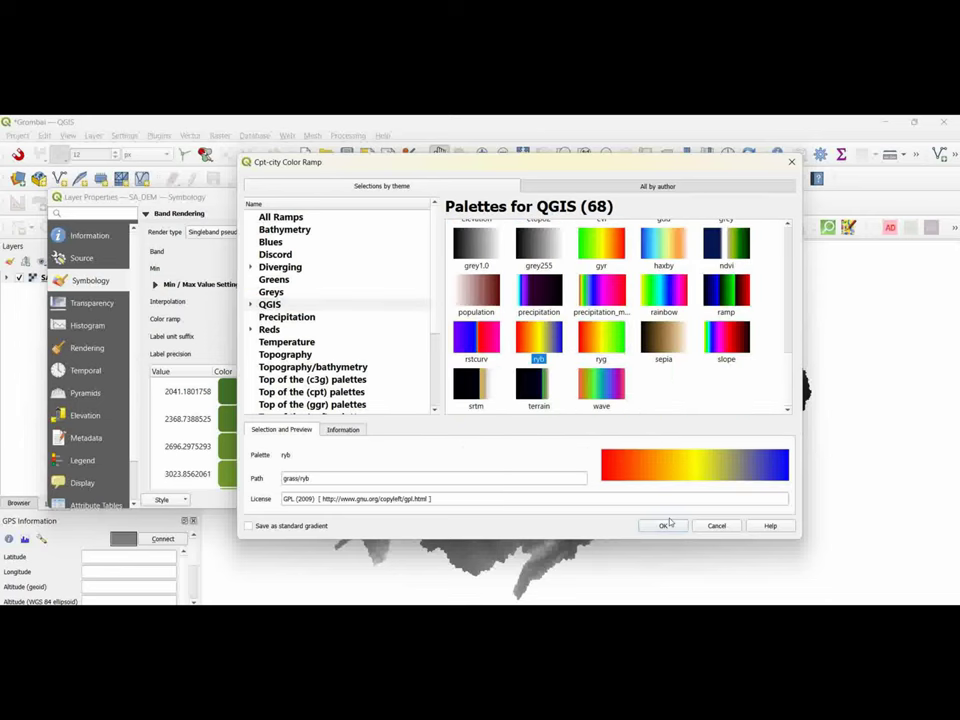
left_click(663, 525)
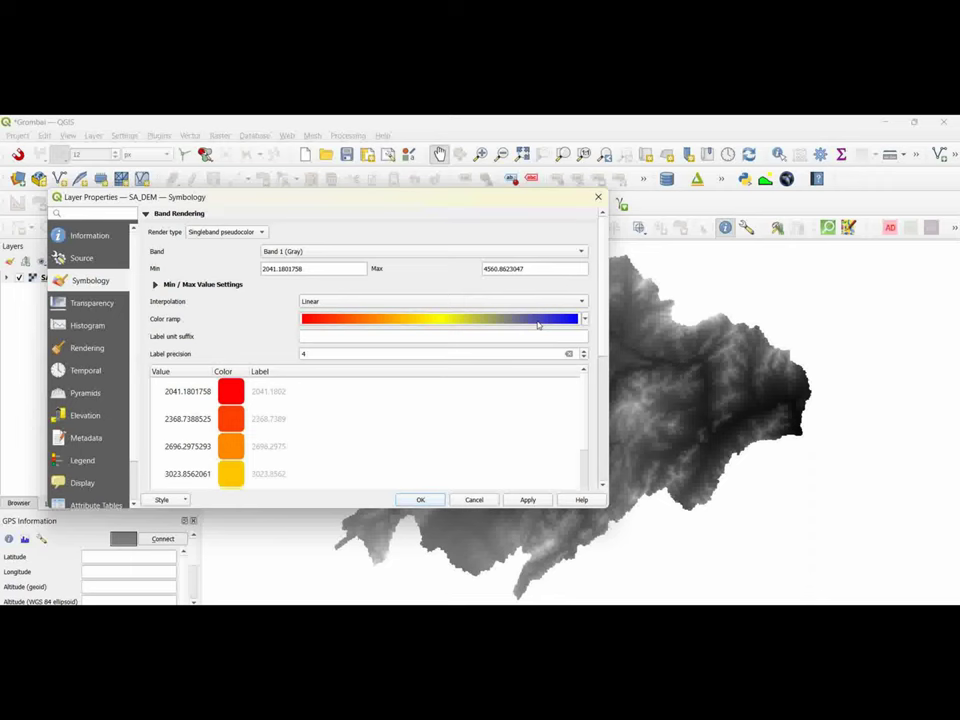
- Invert the ryb ramp so it runs blue to red, then apply and close
left_click(540, 322)
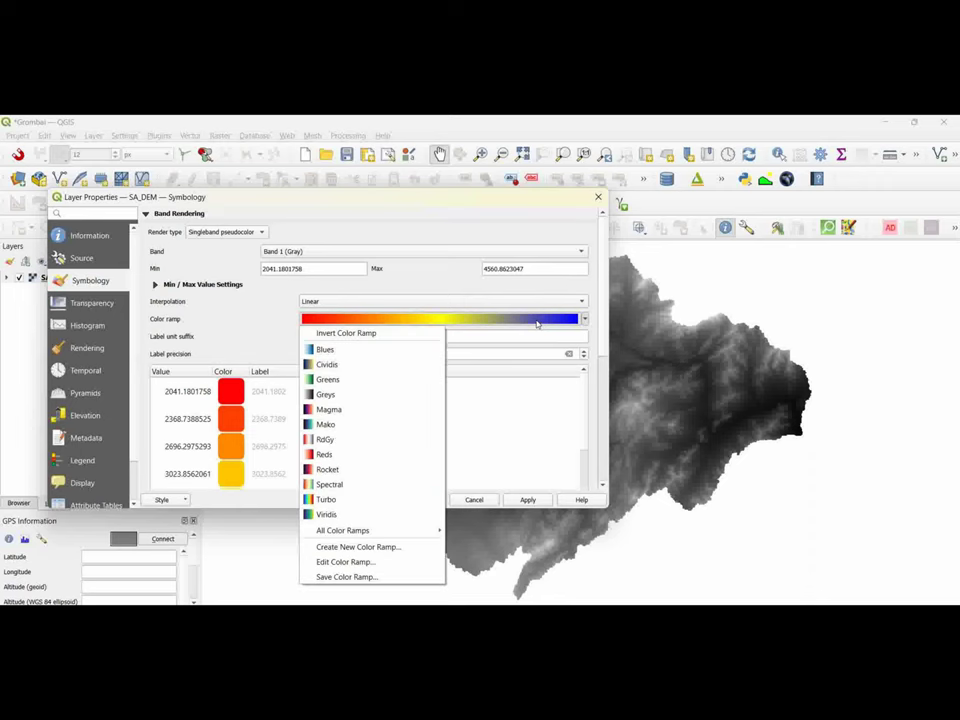
left_click(378, 334)
left_click(528, 499)
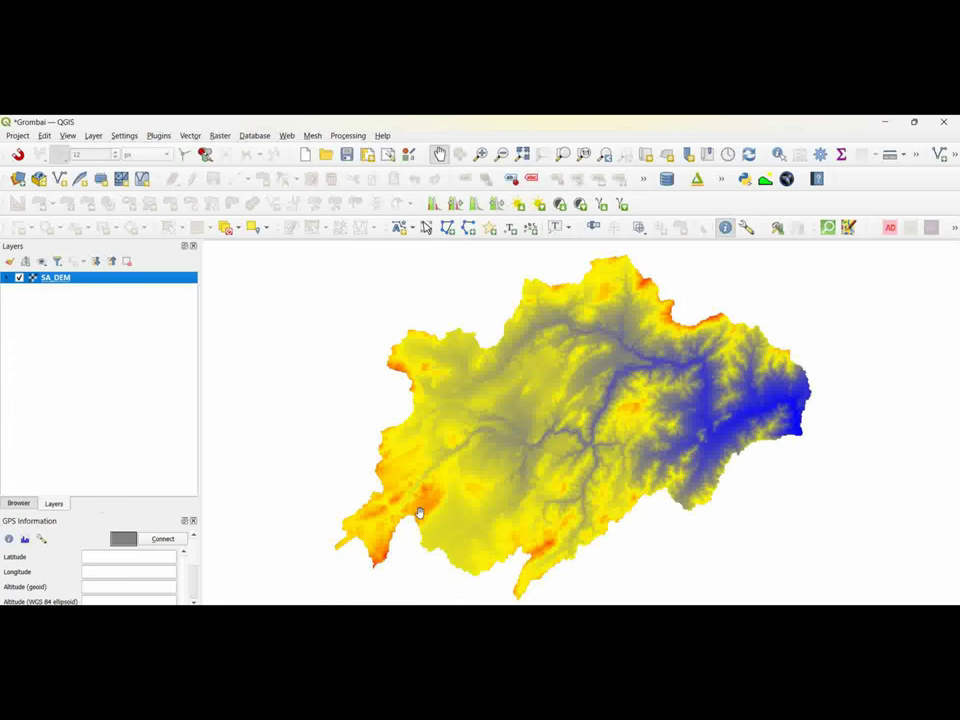
- Duplicate the SA_DEM layer to create an 'SA_DEM copy' layer
left_click(6, 278)
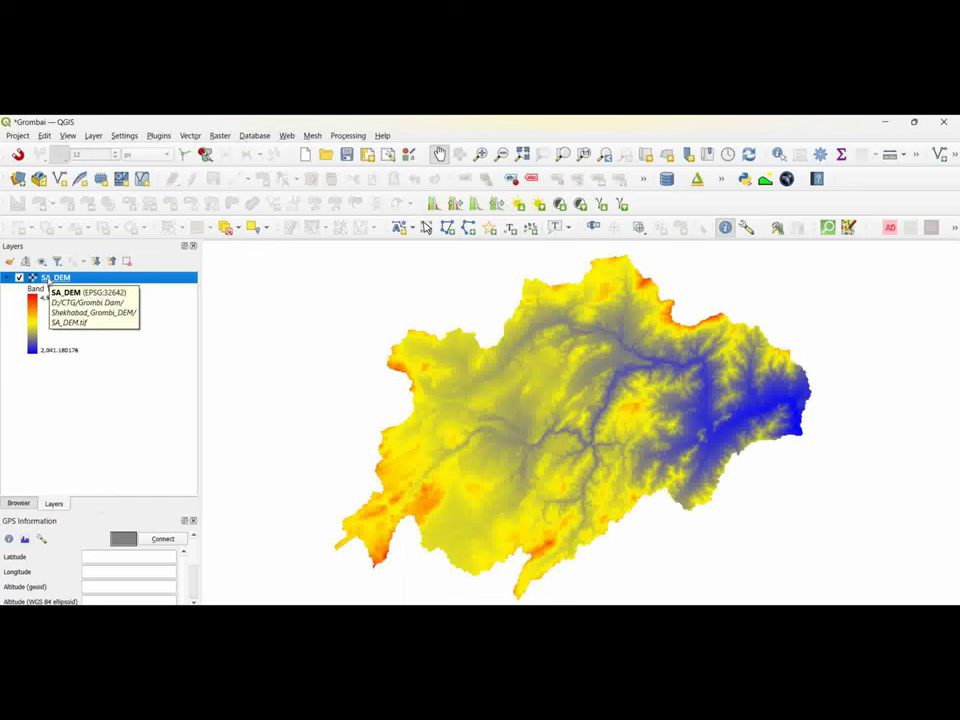
right_click(47, 280)
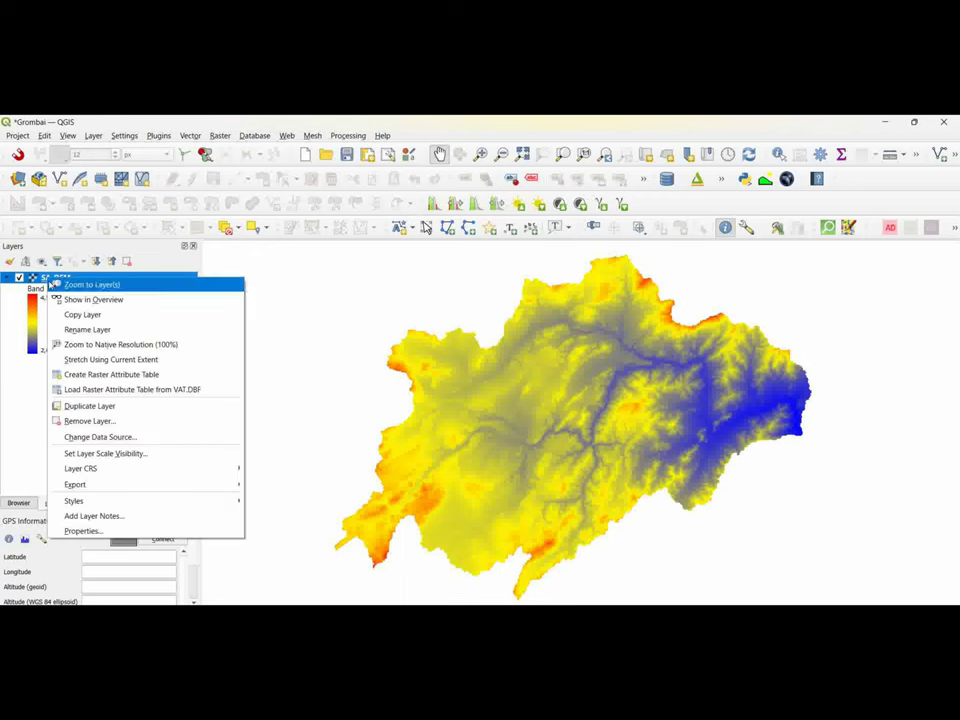
left_click(88, 408)
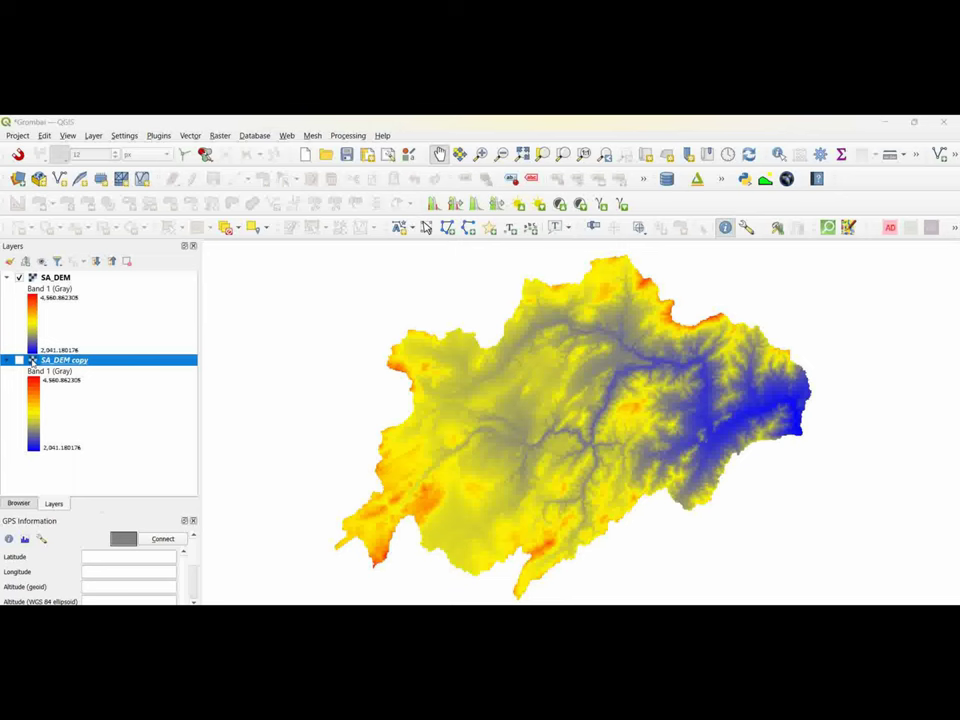
- Render SA_DEM copy as a Hillshade with a 45° azimuth
double_click(33, 362)
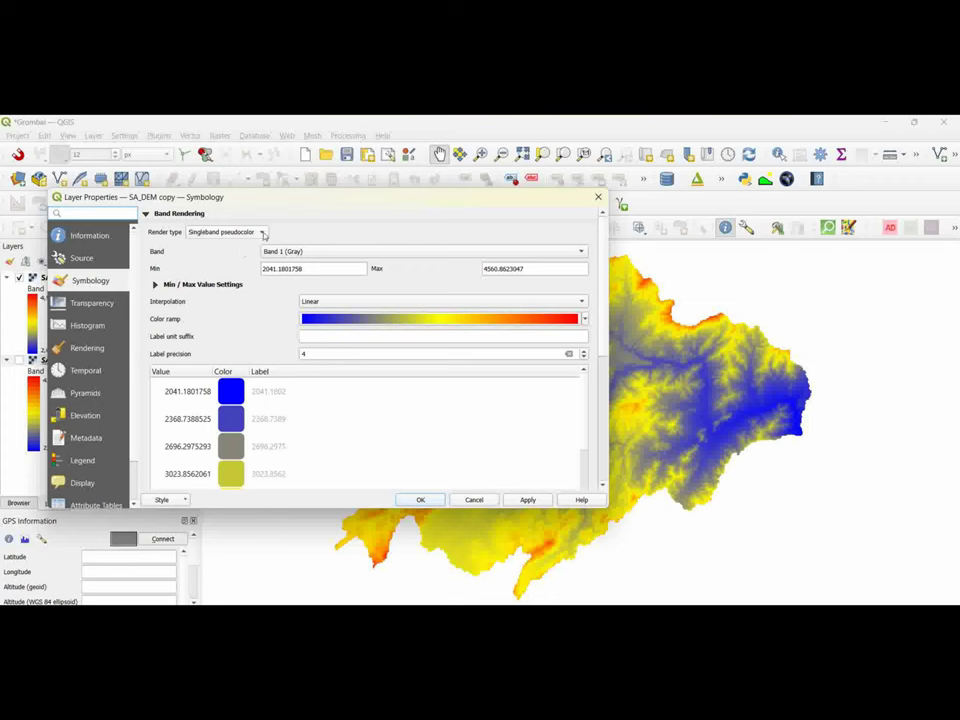
left_click(257, 232)
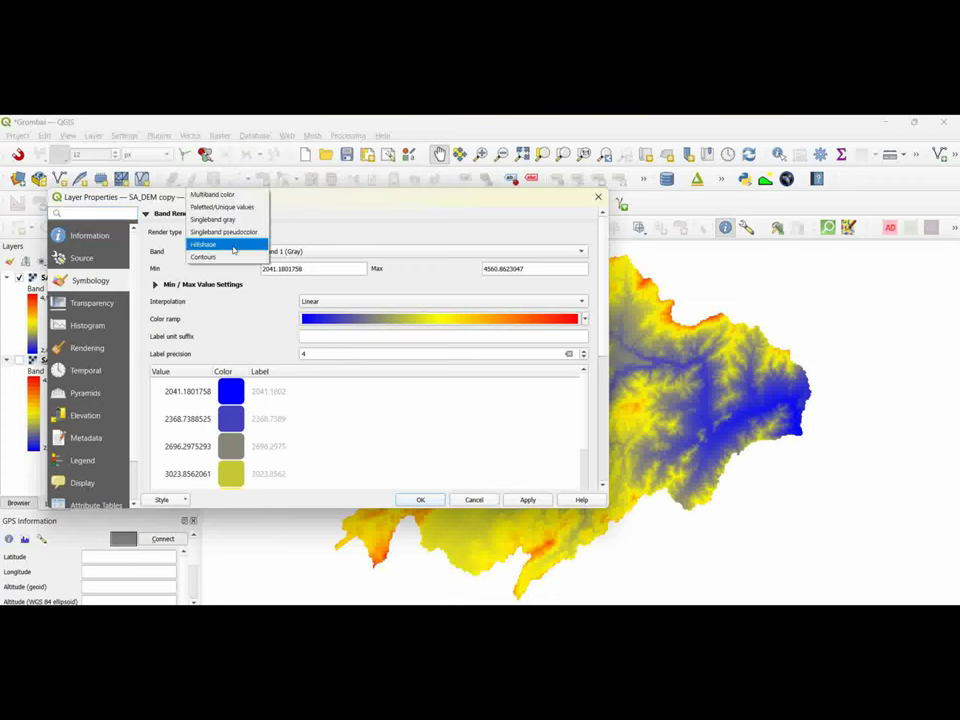
left_click(246, 244)
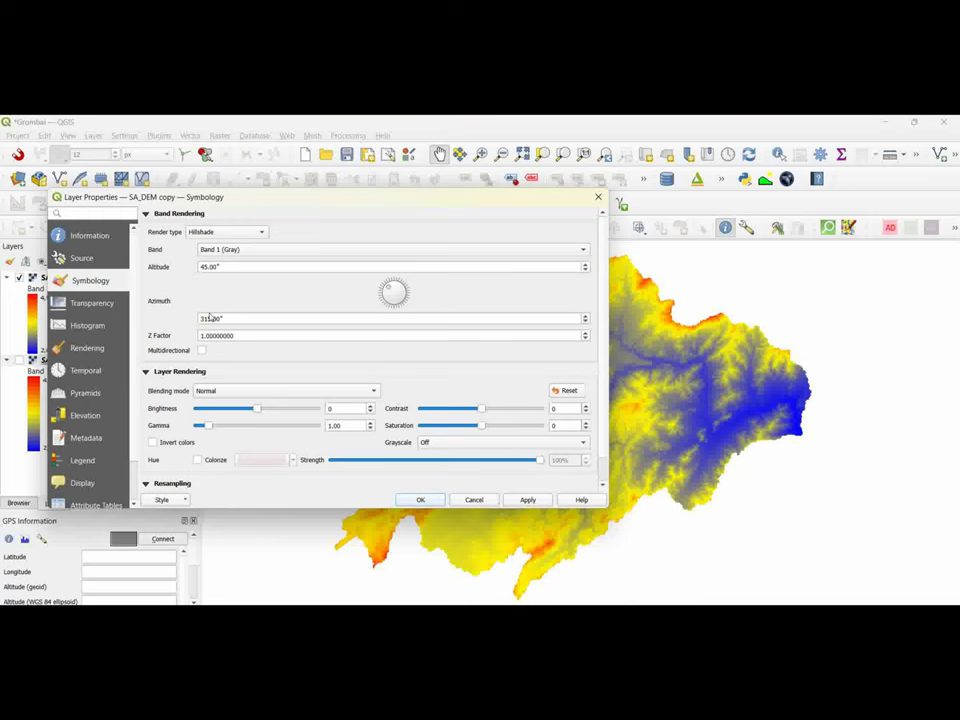
left_click_drag(223, 318, 185, 323)
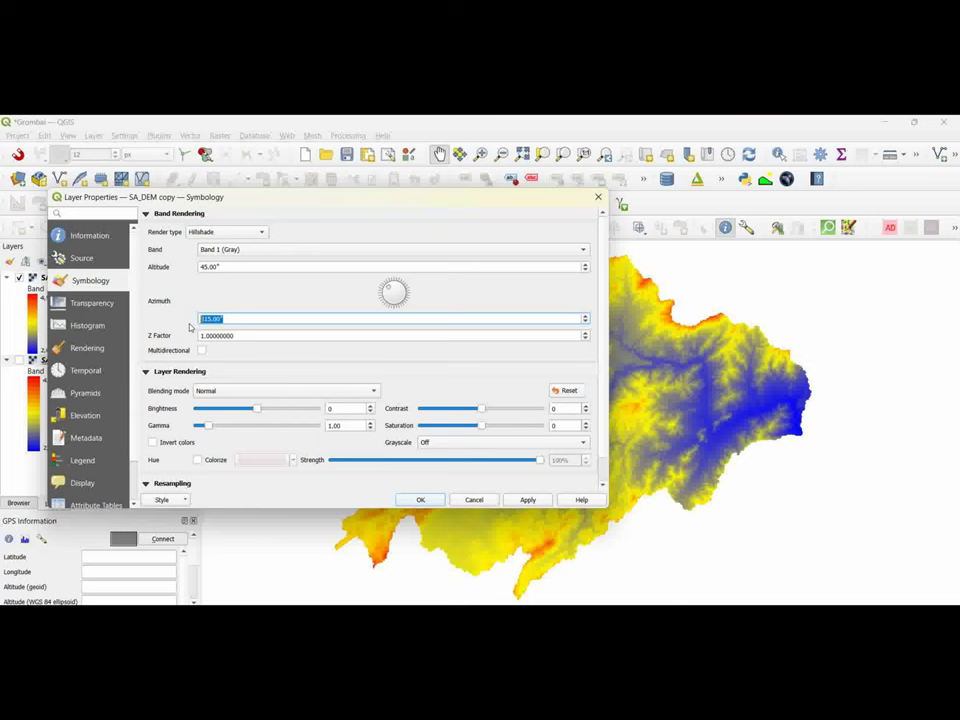
type("45")
left_click(242, 336)
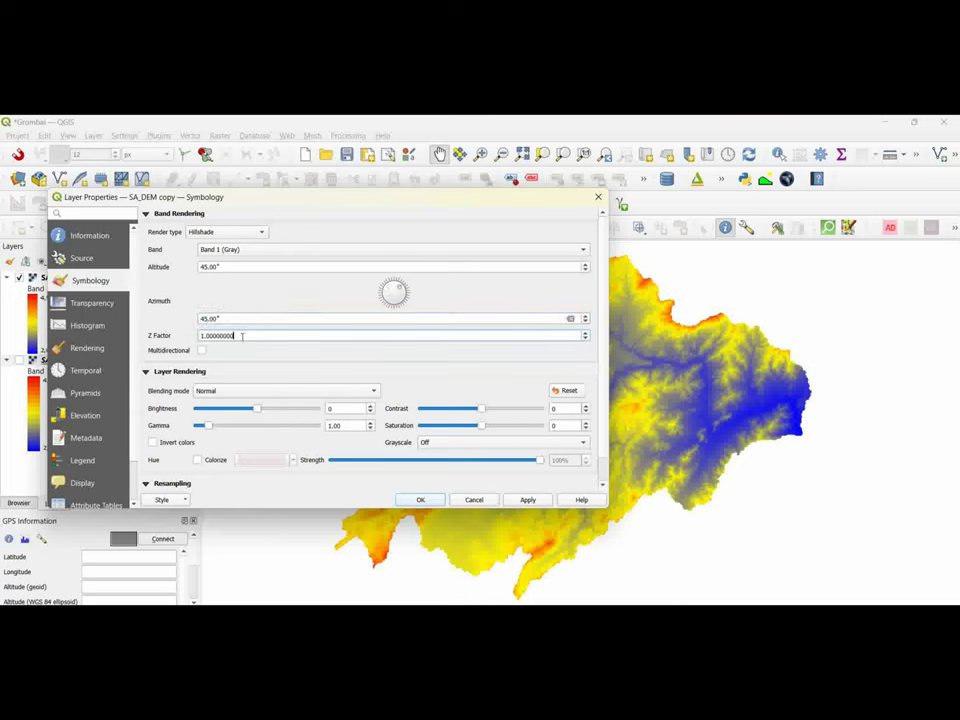
- Set the hillshade blending mode to Multiply and apply the style
left_click(269, 398)
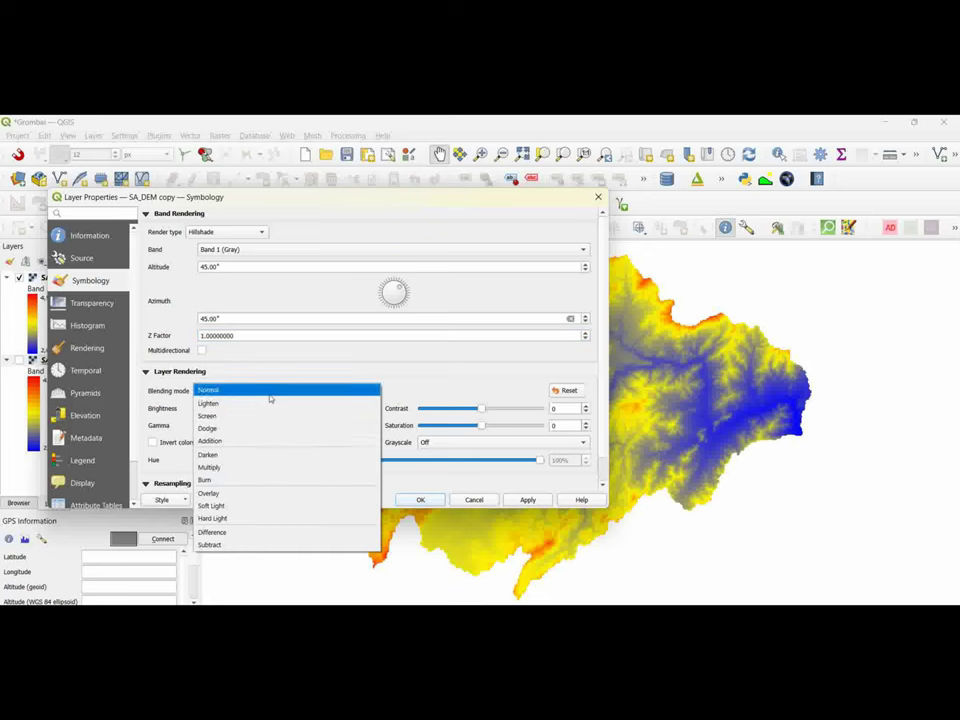
left_click(251, 467)
scroll(276, 446, "down", 1)
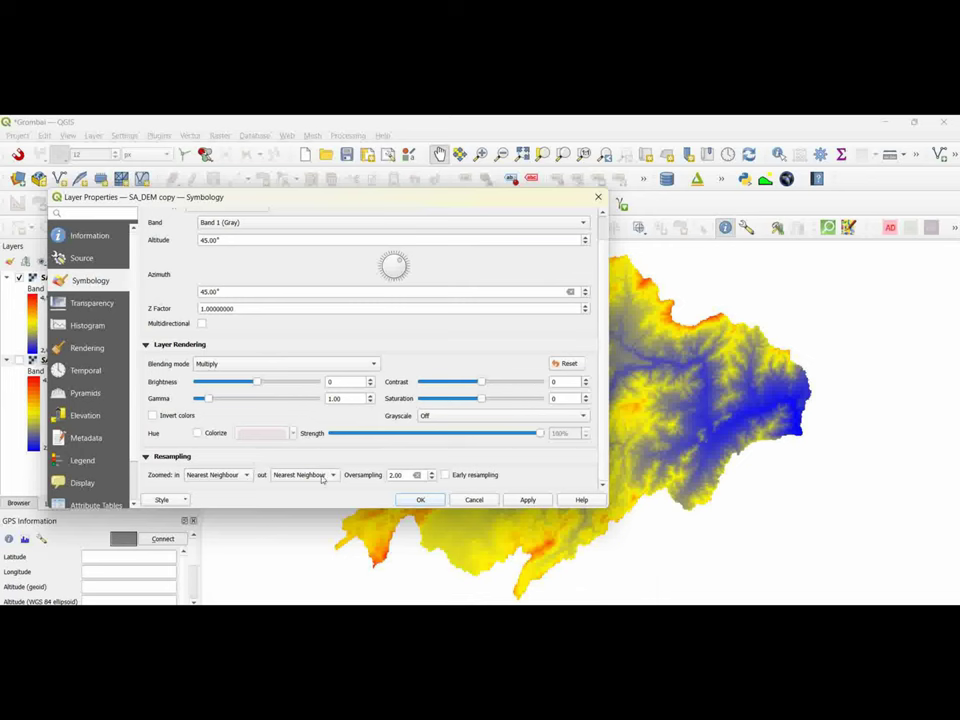
left_click(527, 500)
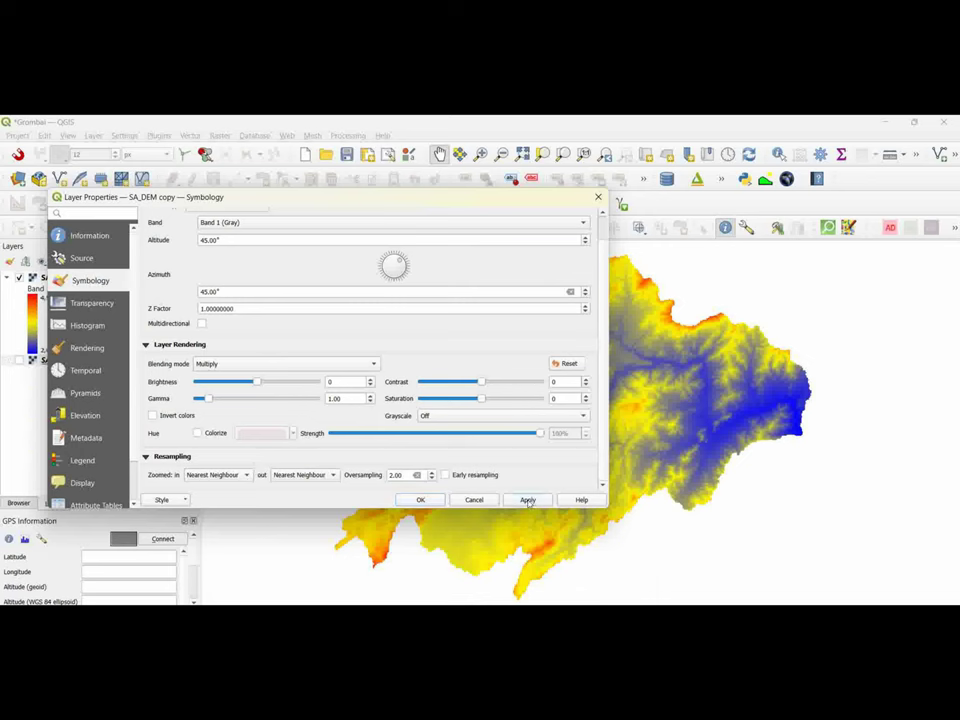
left_click(421, 500)
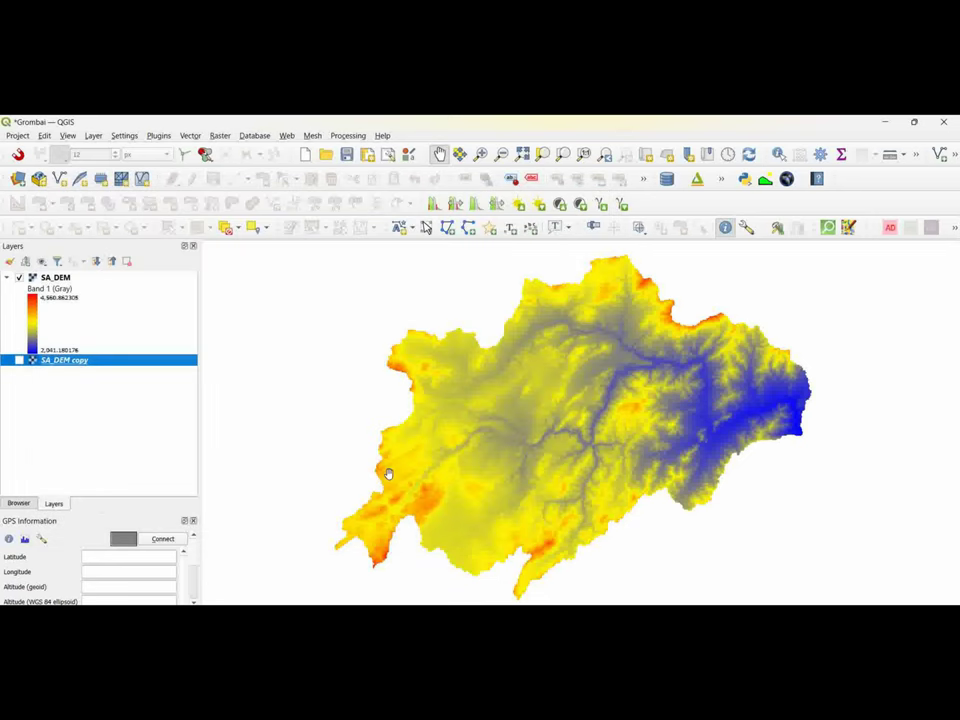
- Turn on SA_DEM copy and move it above SA_DEM in the layer order
left_click(19, 361)
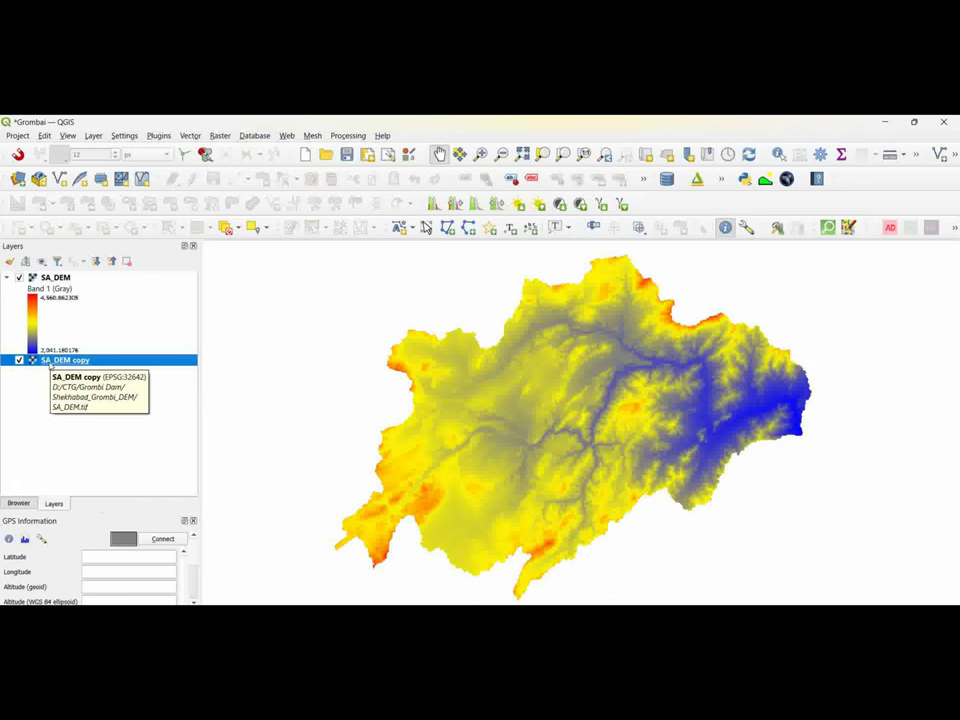
left_click_drag(49, 365, 26, 272)
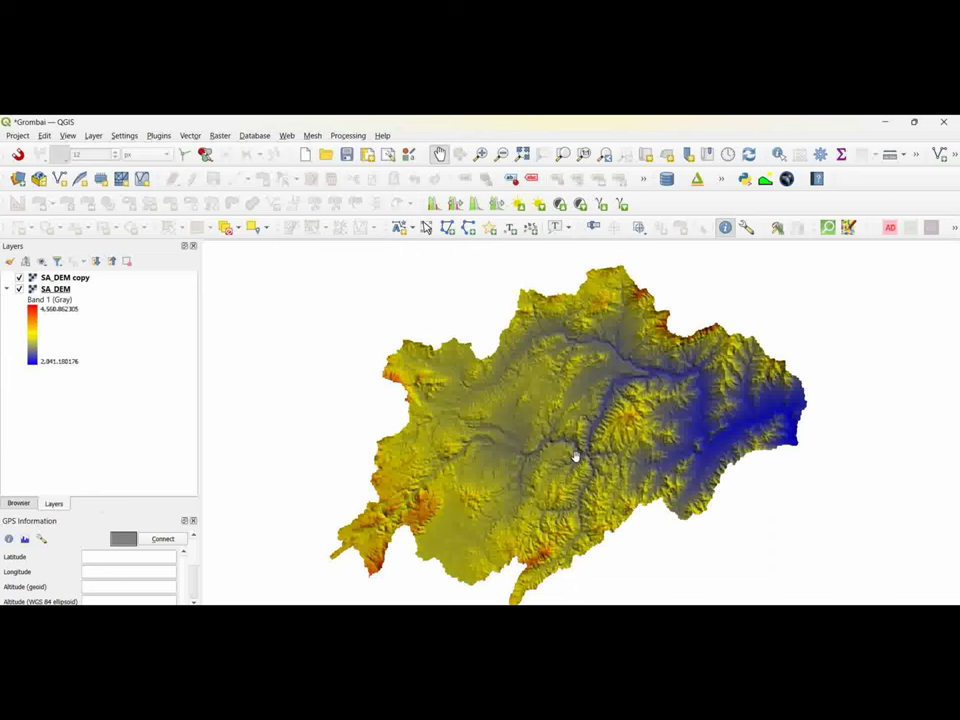
left_click_drag(575, 457, 574, 440)
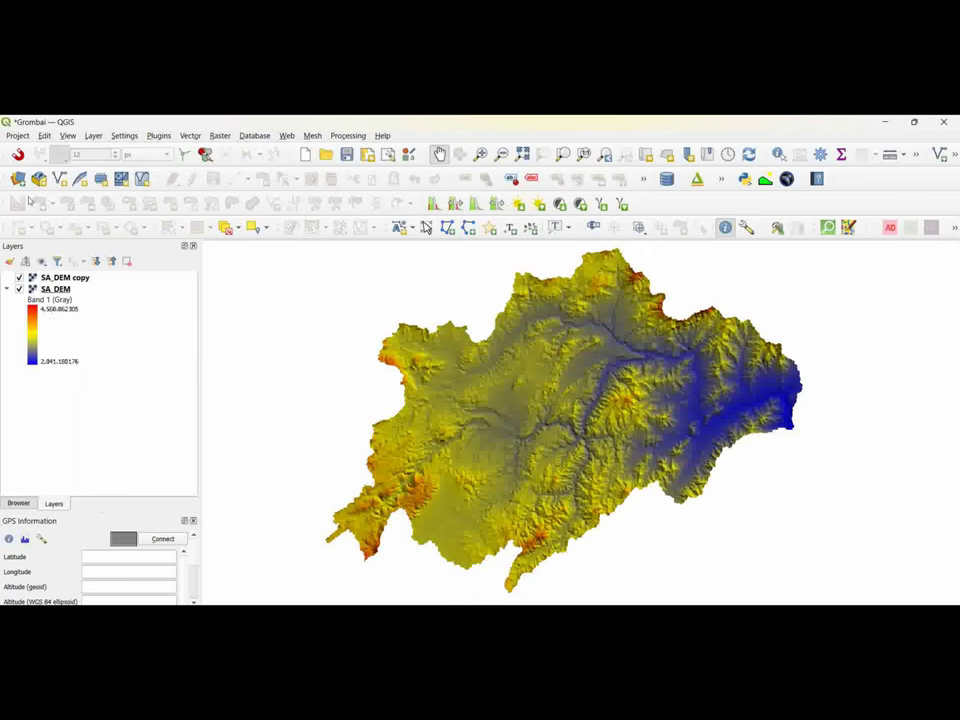
- Create print layout '1' and draw a map frame covering most of the page
left_click(19, 136)
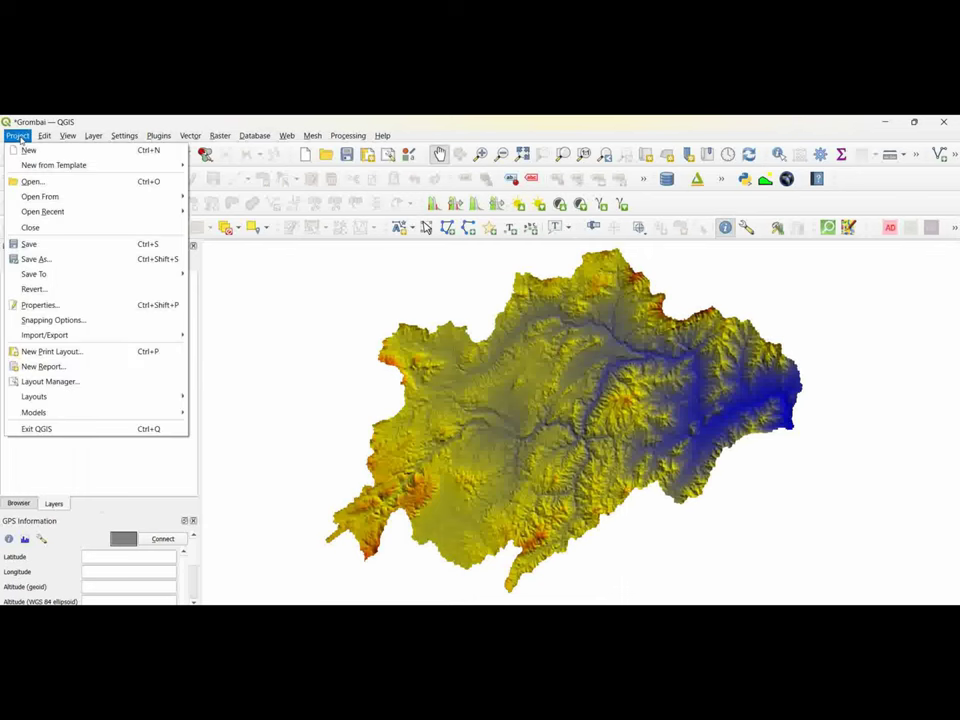
left_click(79, 354)
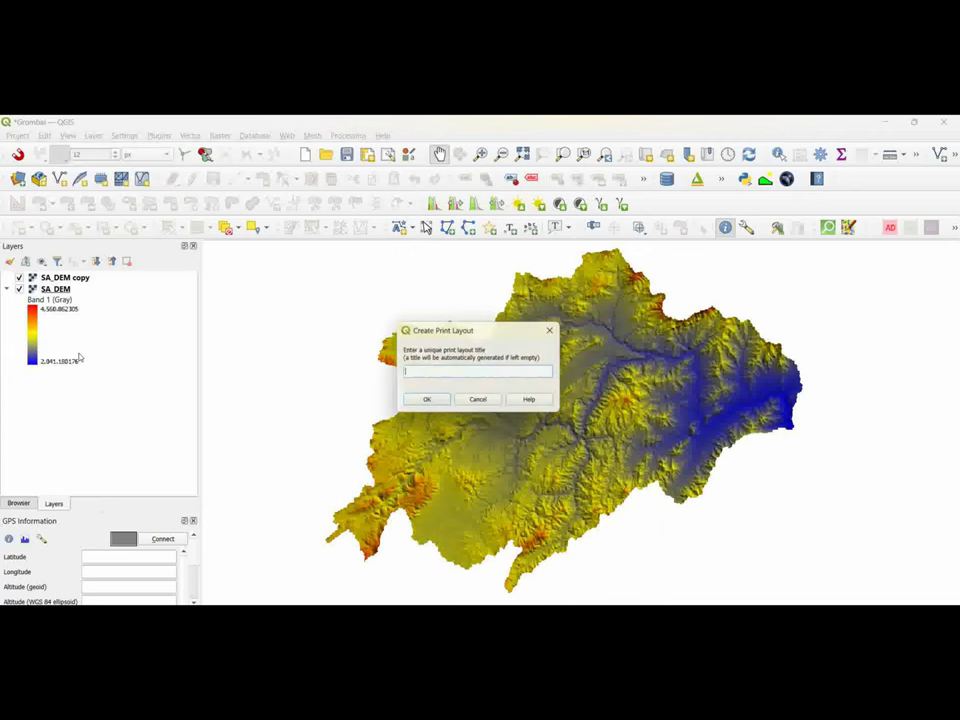
left_click(427, 403)
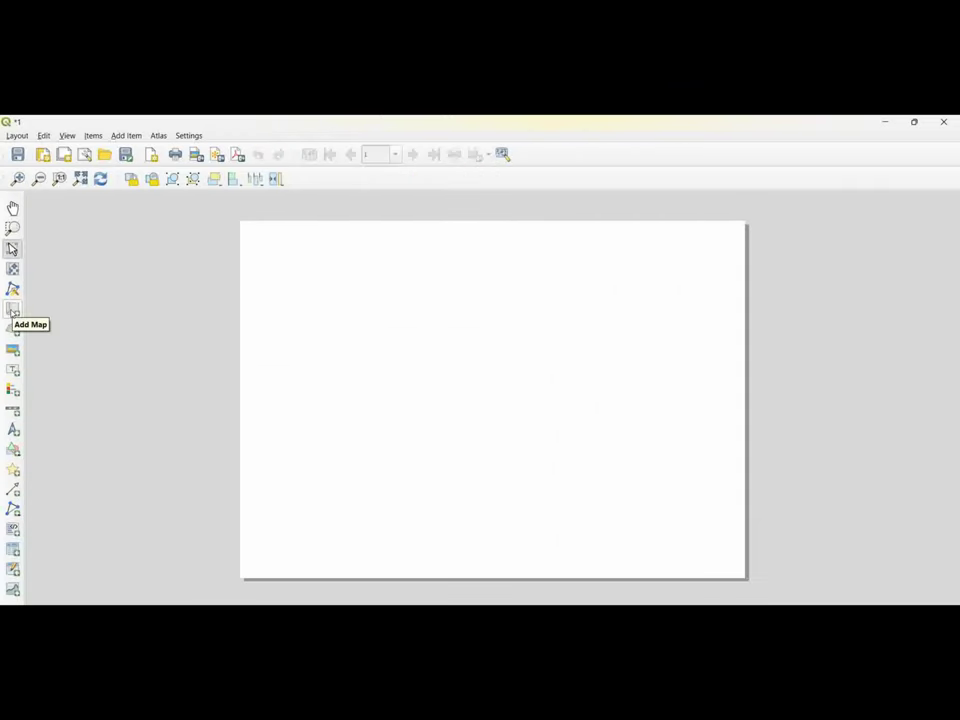
left_click(12, 312)
left_click_drag(251, 234, 739, 568)
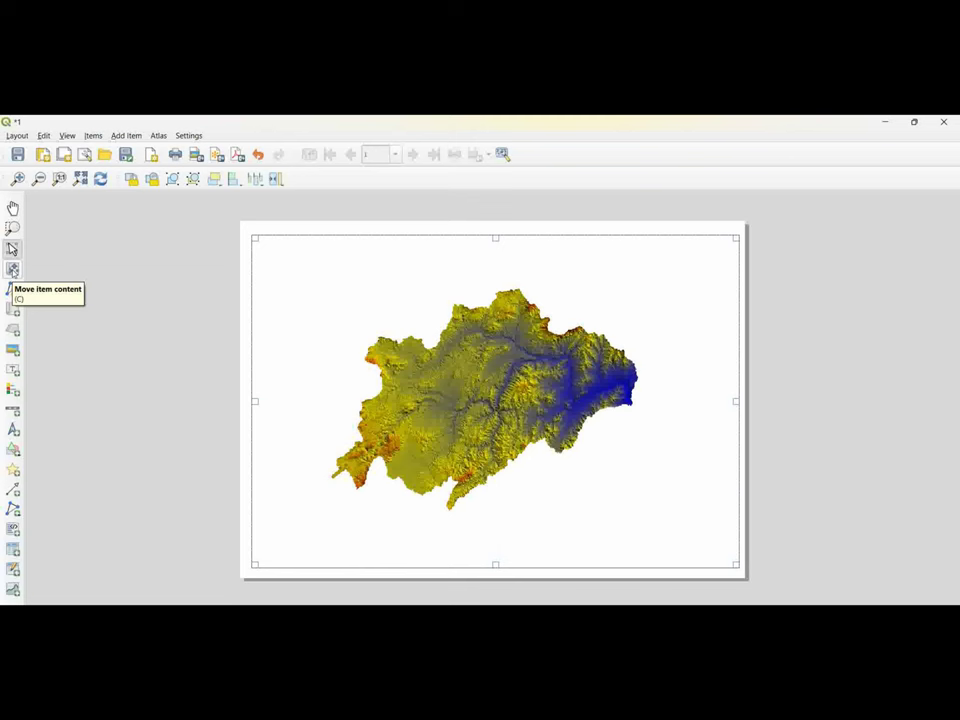
- Zoom the DEM in within the layout's map frame so the catchment fills it
left_click(13, 269)
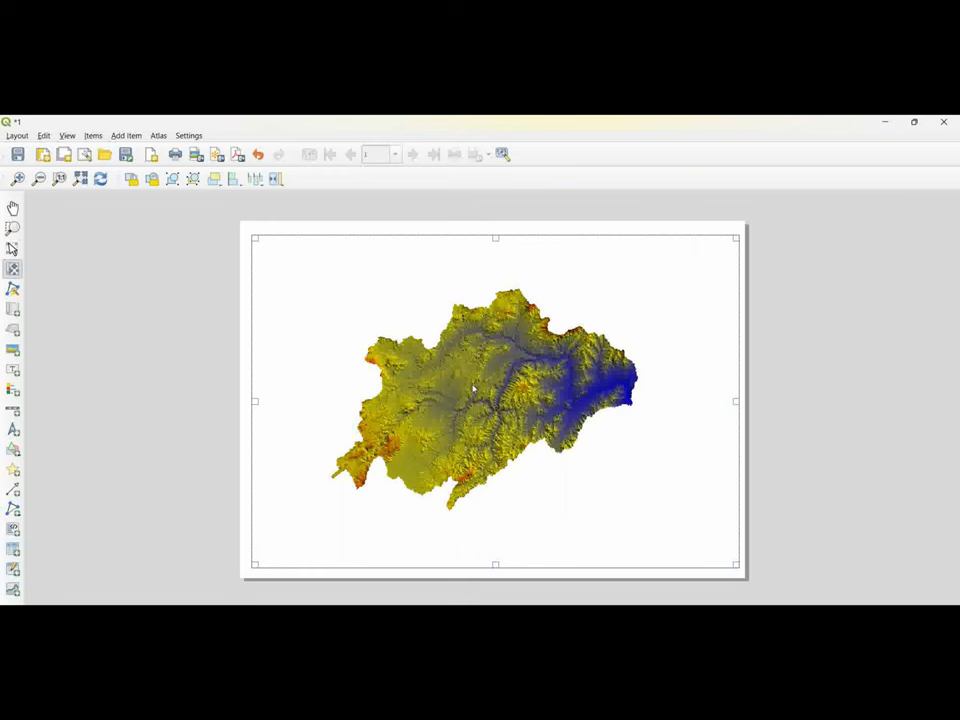
scroll(472, 387, "up", 1)
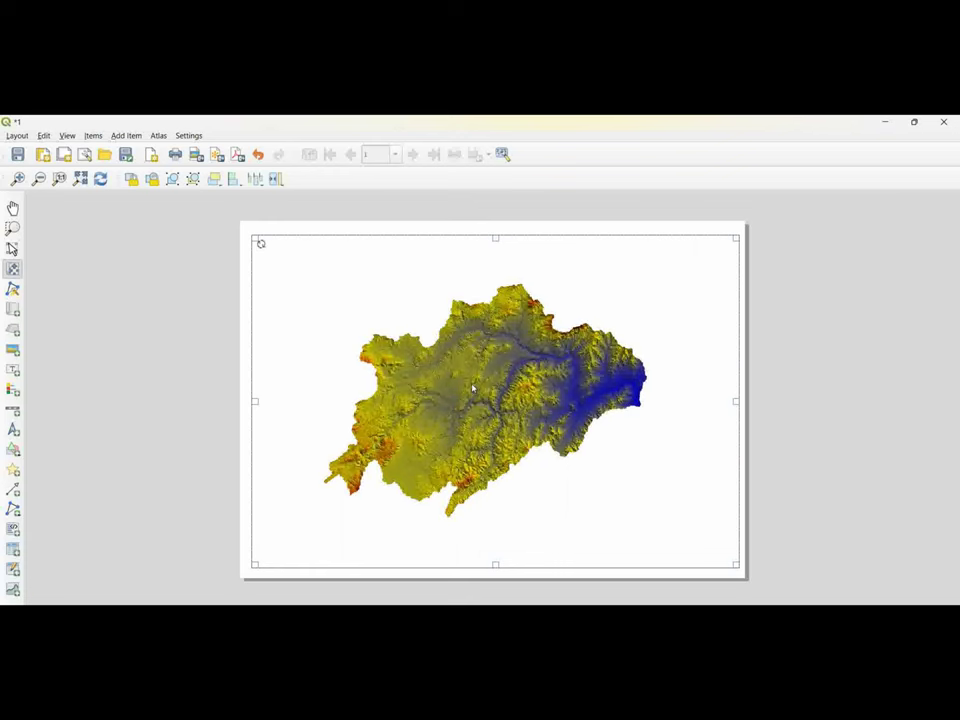
scroll(472, 387, "up", 1)
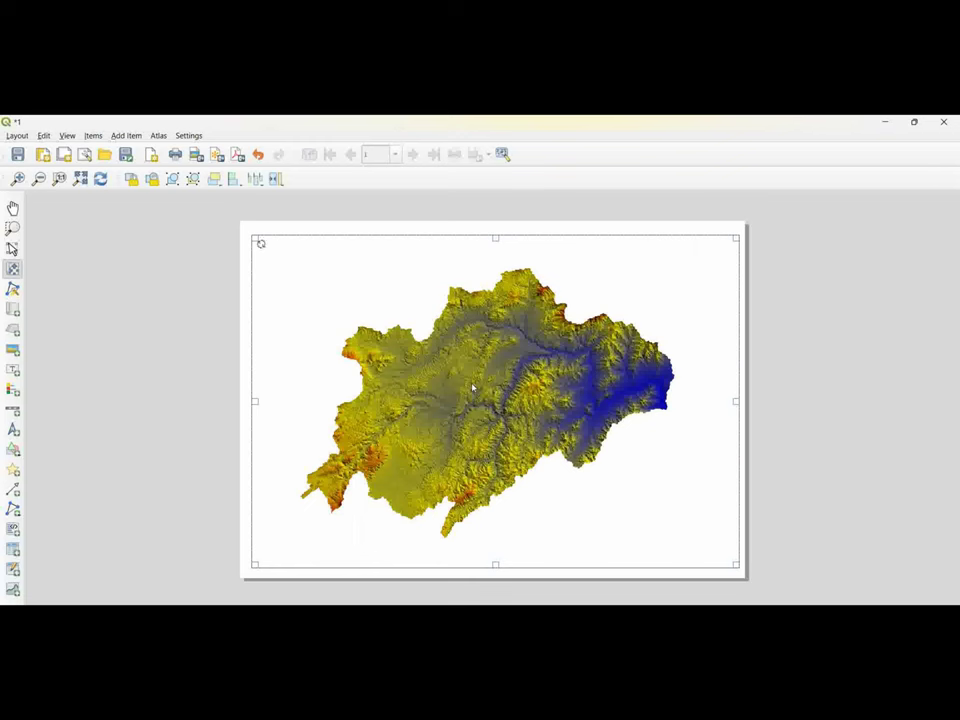
scroll(472, 387, "up", 1)
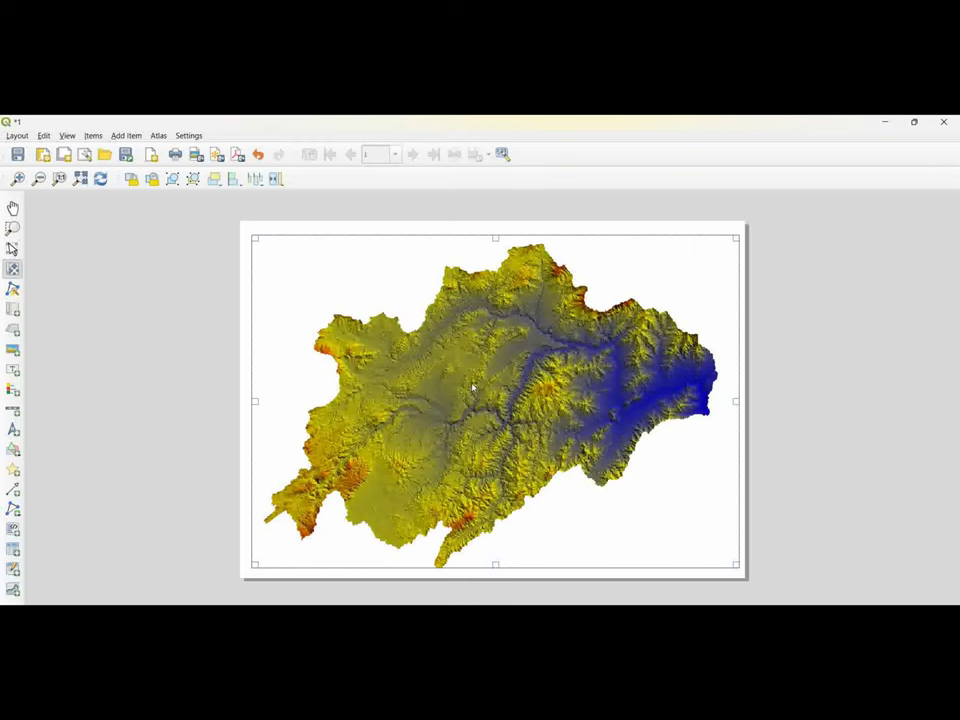
scroll(465, 397, "up", 1)
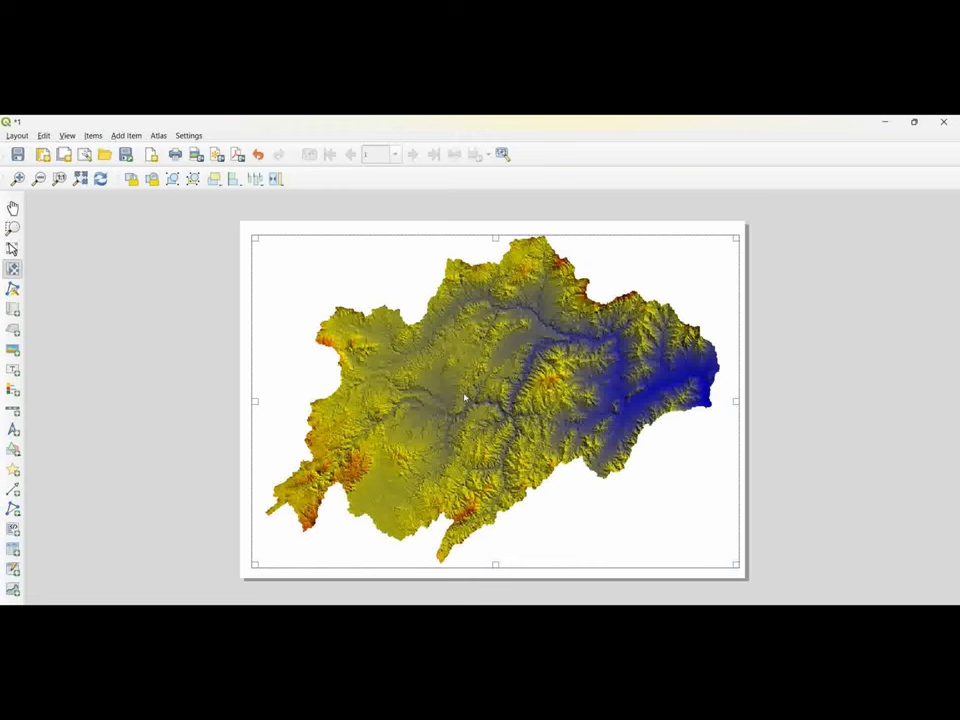
left_click(17, 135)
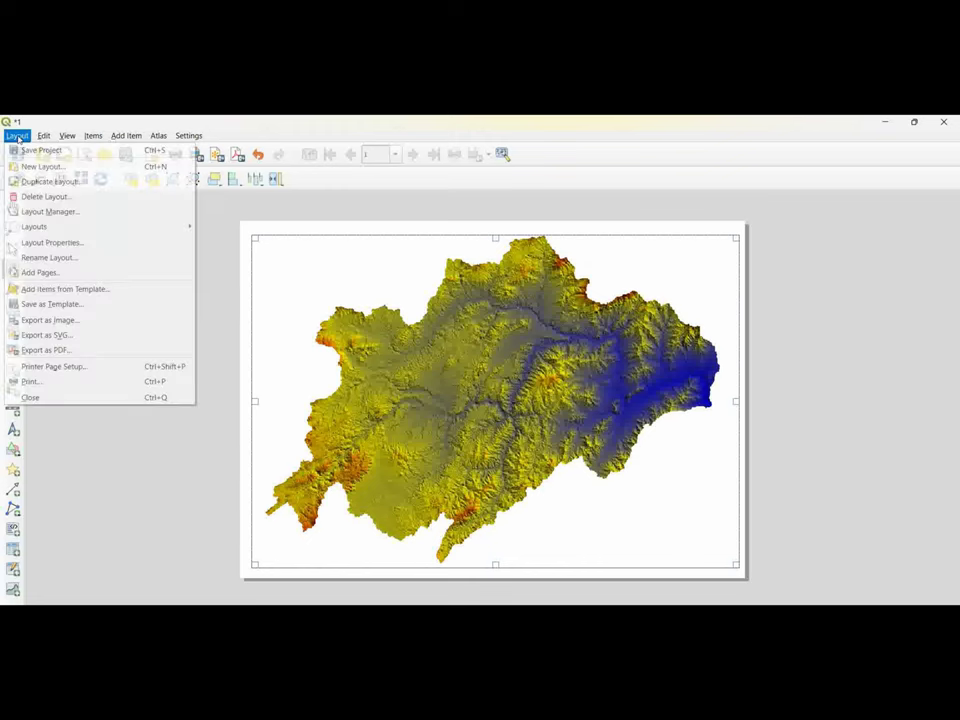
- Export the layout as Hillshade.png at 1000 resolution, replacing the existing file
left_click(50, 320)
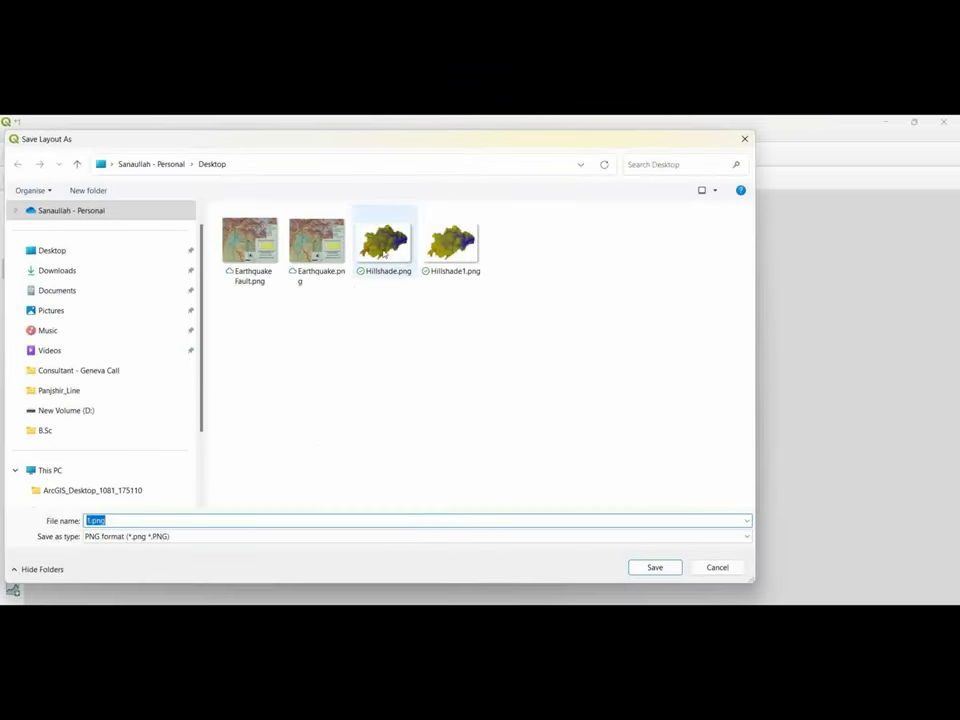
left_click(384, 250)
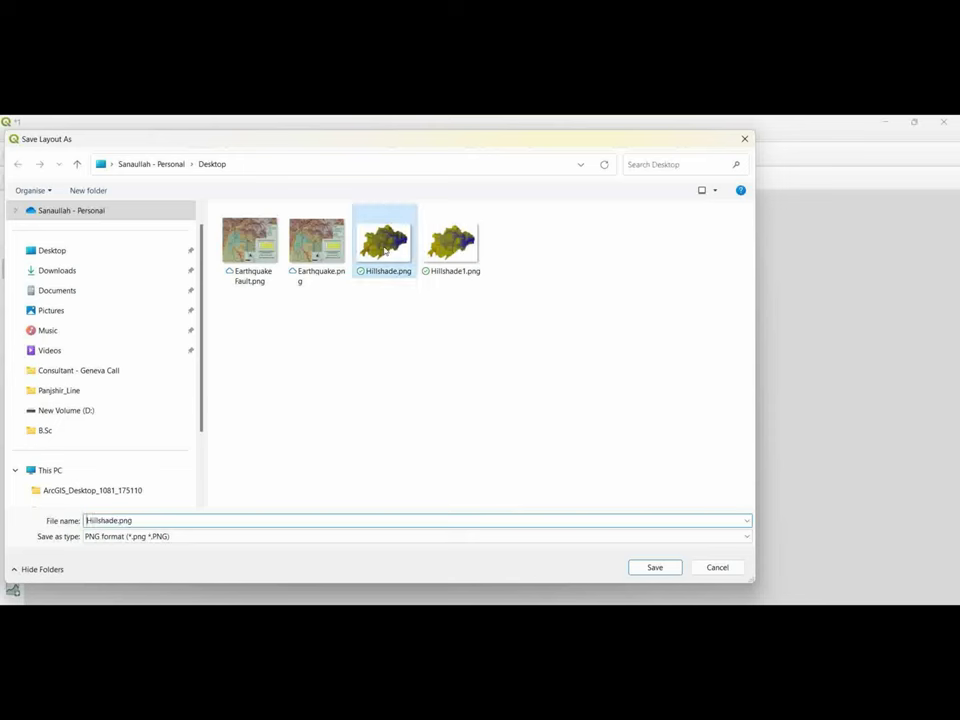
left_click(654, 568)
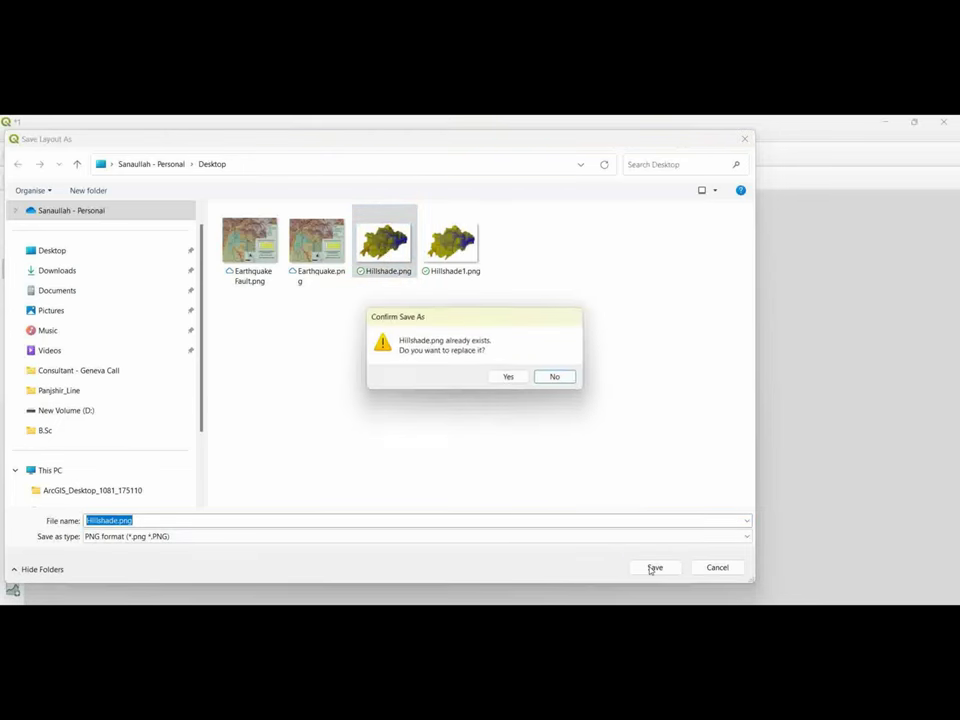
left_click(509, 378)
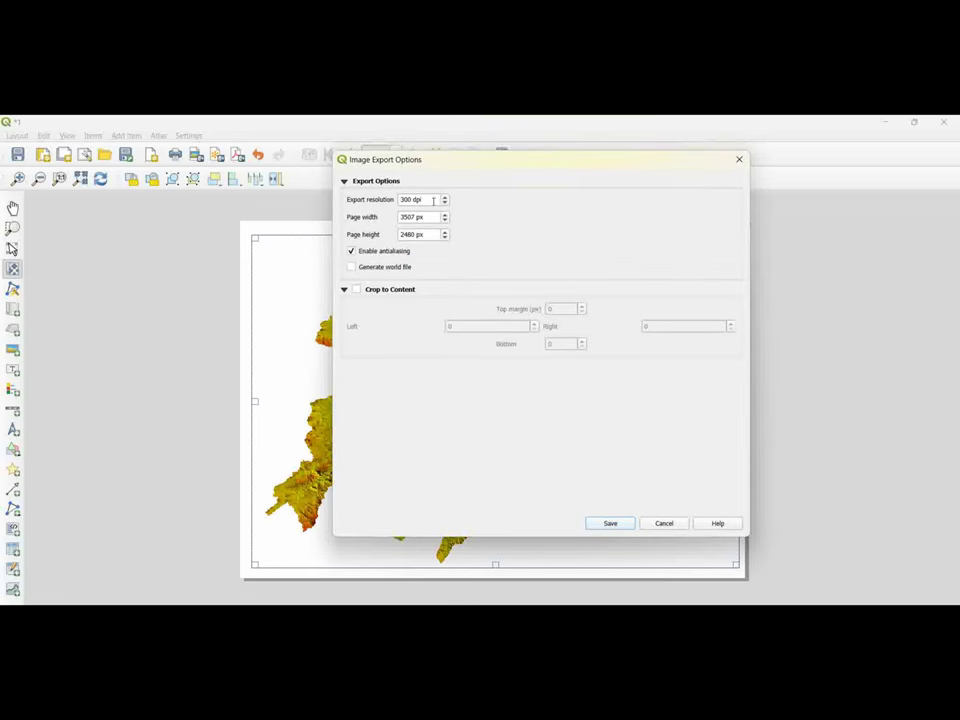
left_click_drag(433, 200, 400, 202)
type("1000")
left_click(614, 523)
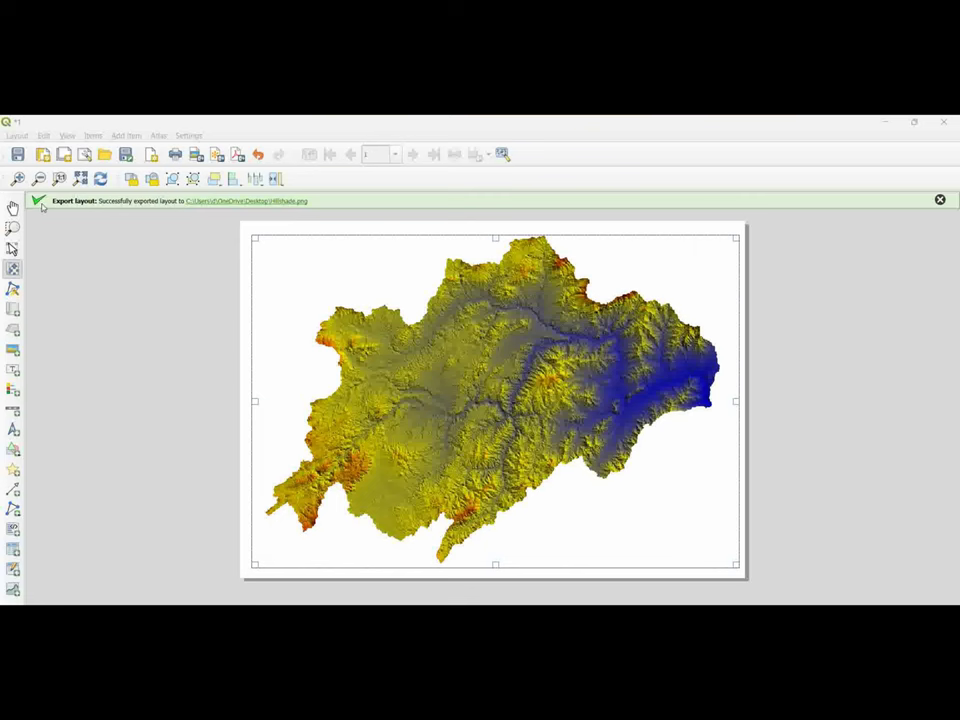
- Open the exported Hillshade.png from the success message link
left_click(231, 204)
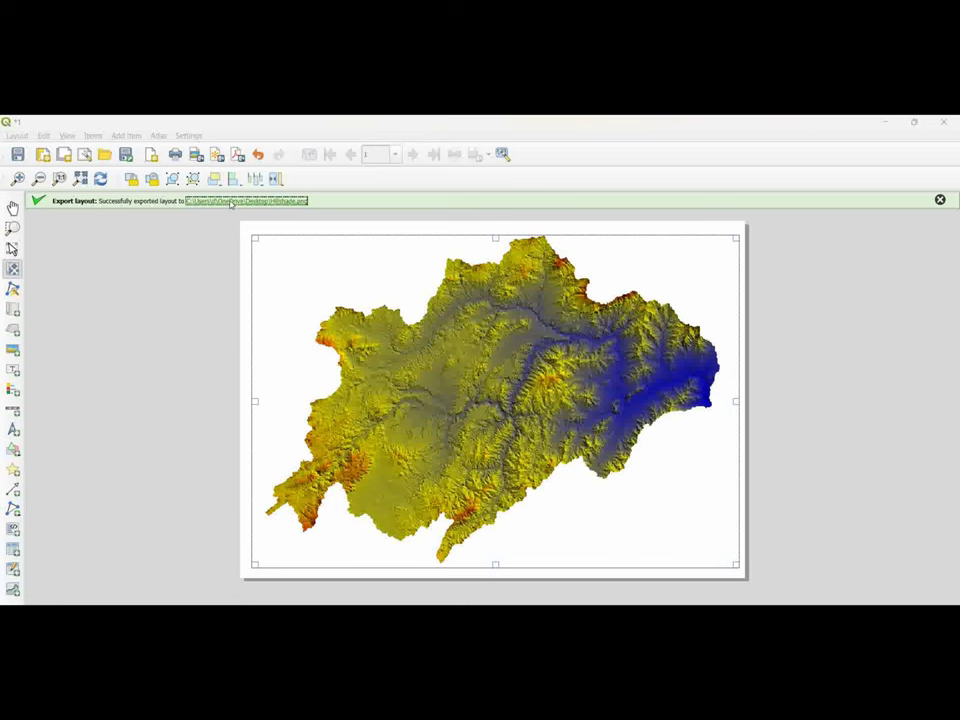